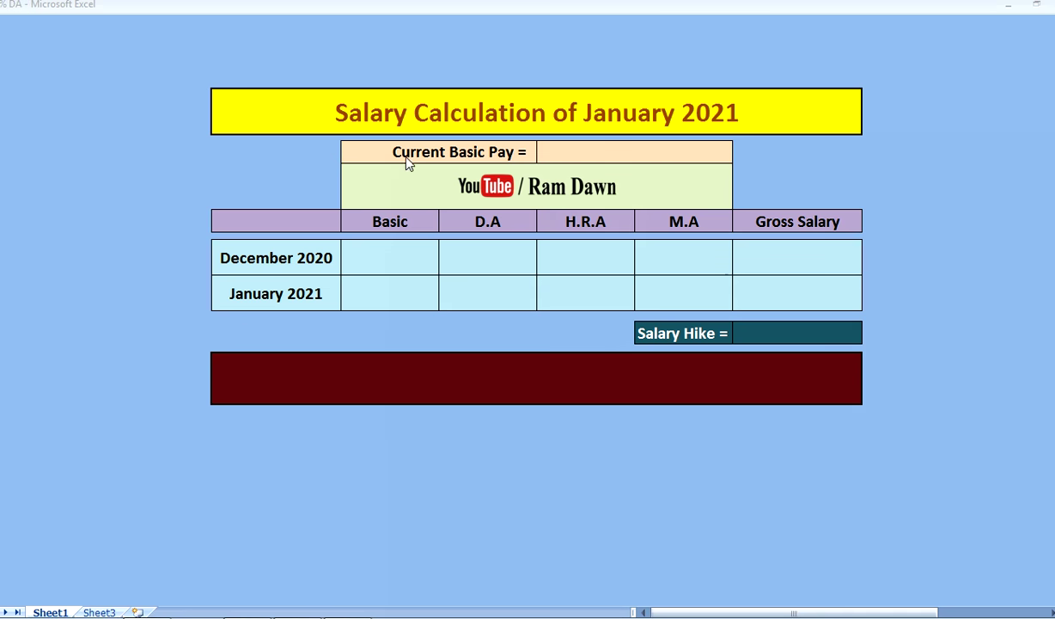
Step: Enter 50000 as the current basic pay, giving gross salaries of 56500 and 58000 and a 1500 hike in words
left_click(602, 152)
left_click(911, 484)
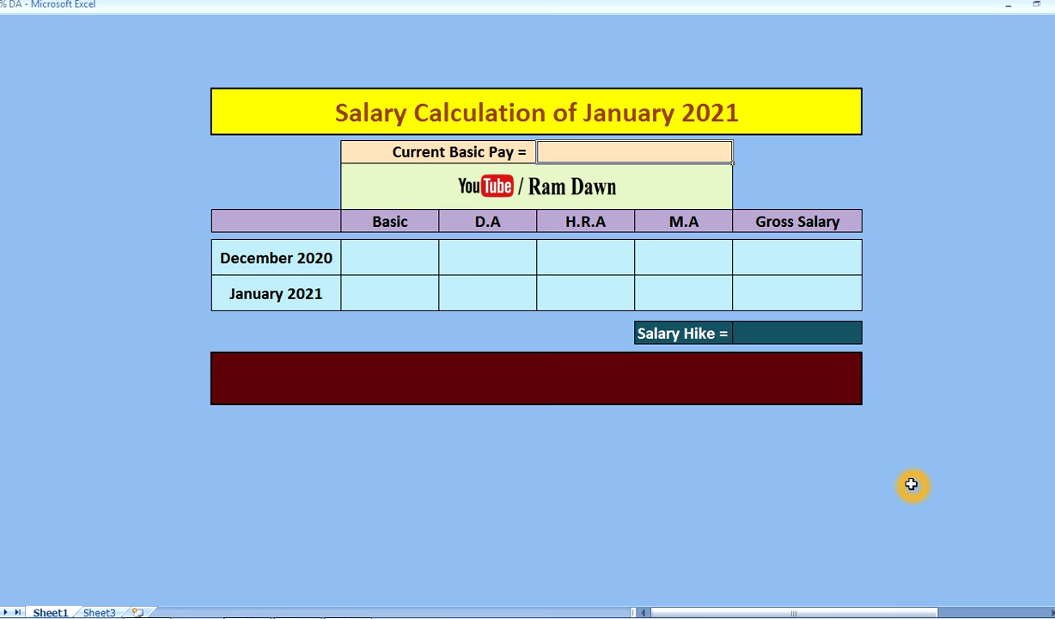
type("50000")
key("Return")
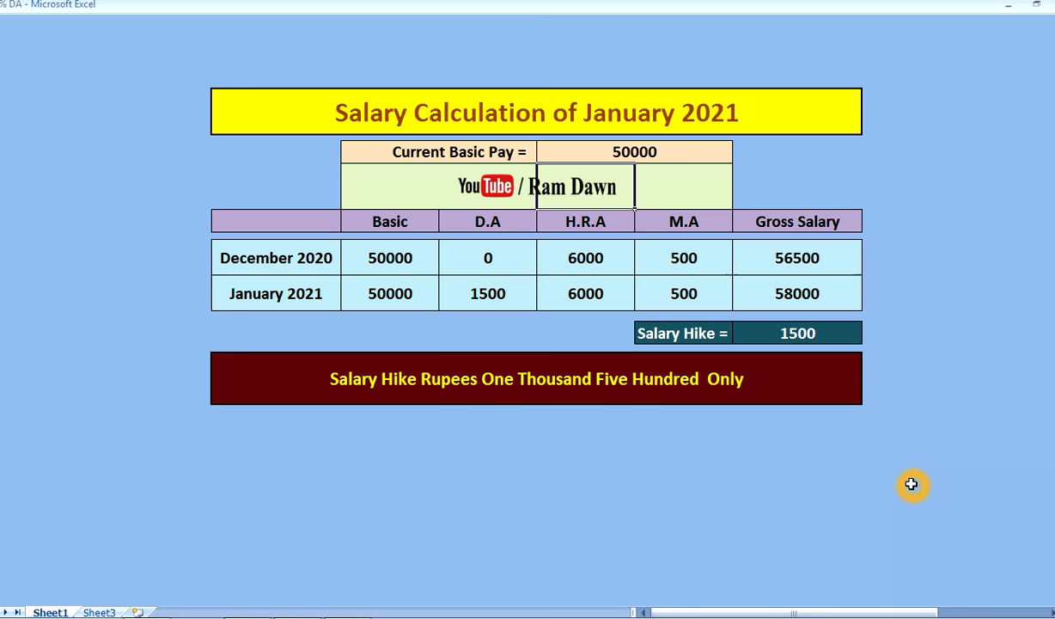
left_click(563, 529)
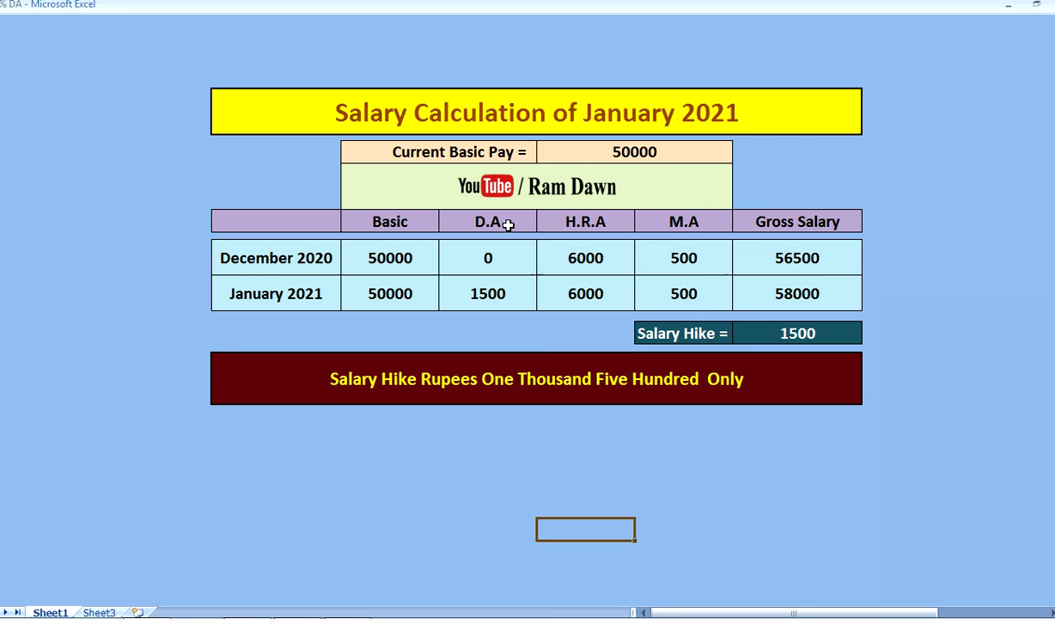
left_click(511, 327)
left_click(681, 345)
left_click(791, 344)
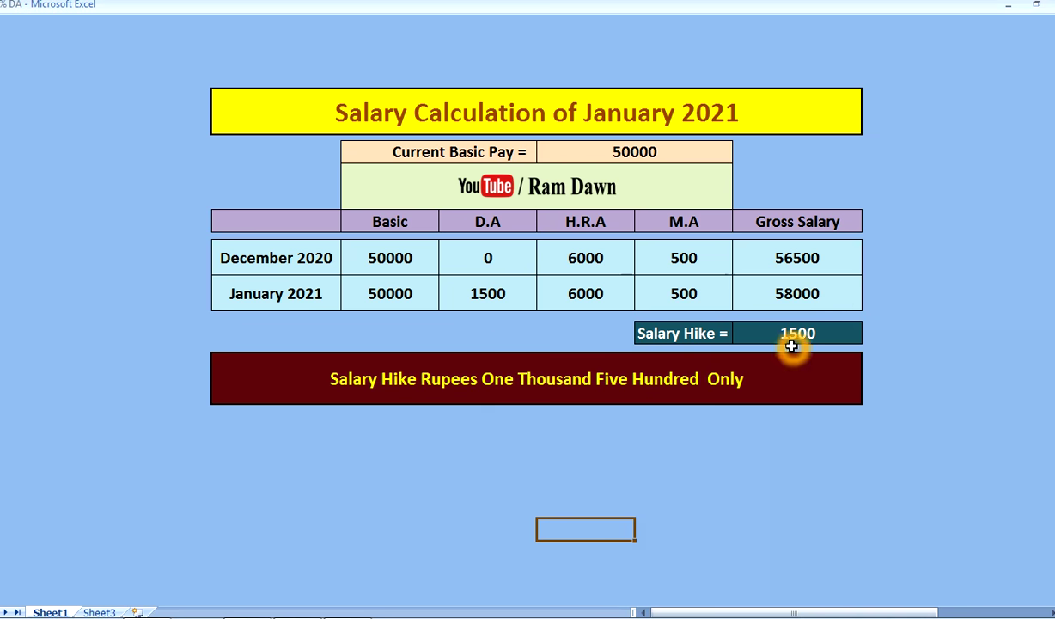
left_click(444, 485)
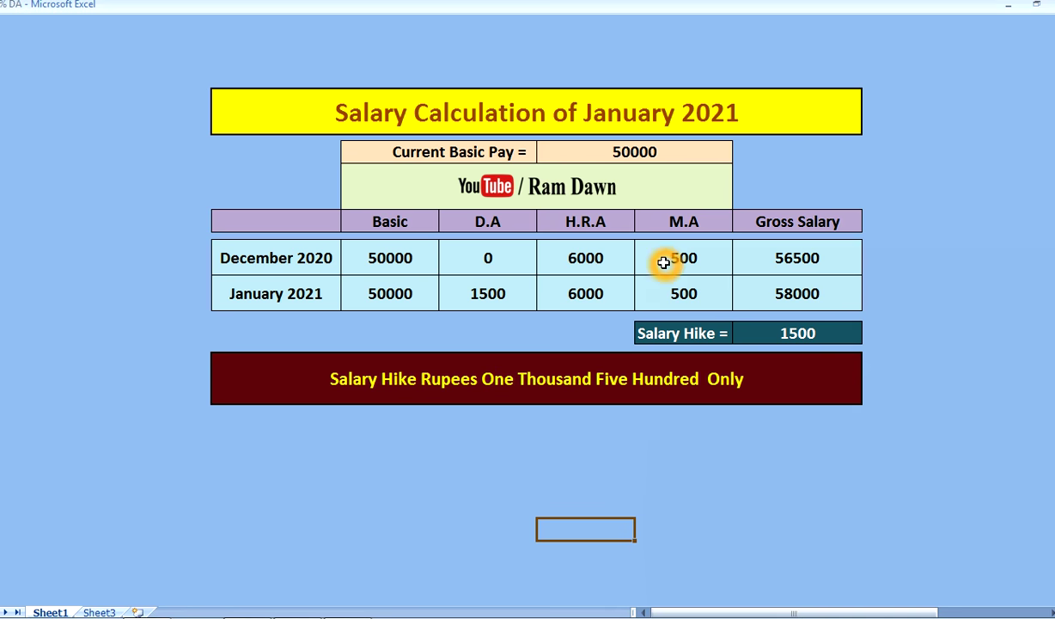
left_click_drag(663, 263, 669, 294)
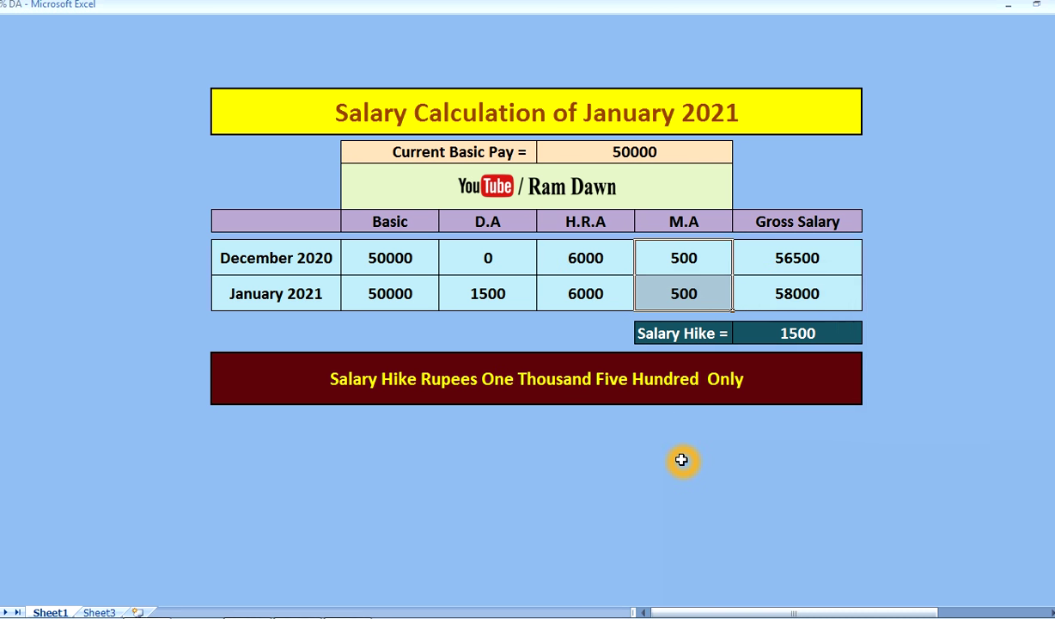
key("Delete")
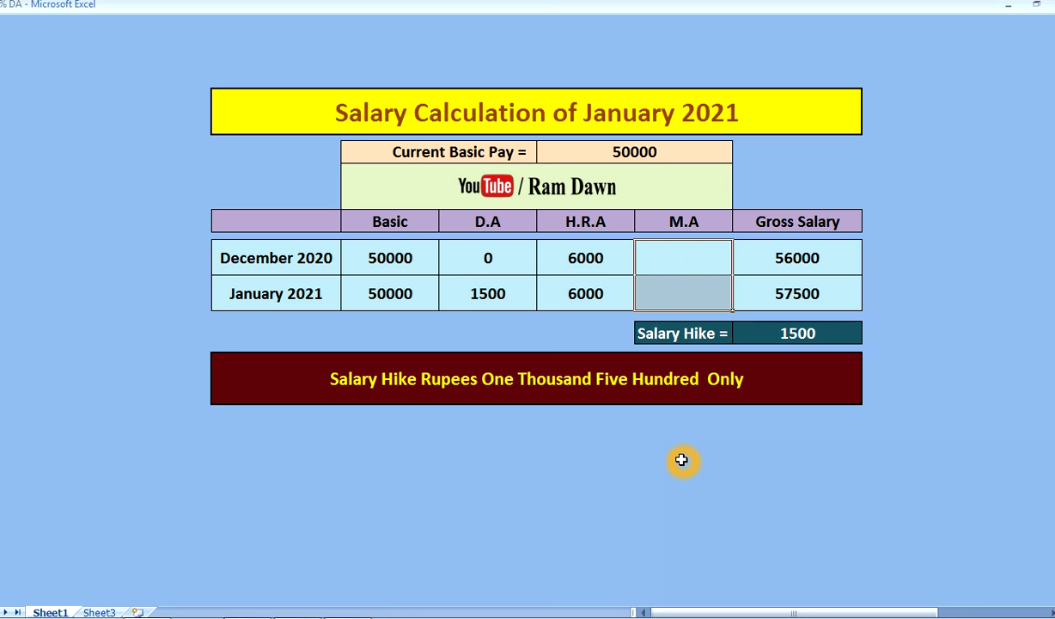
left_click(572, 258)
left_click(582, 440)
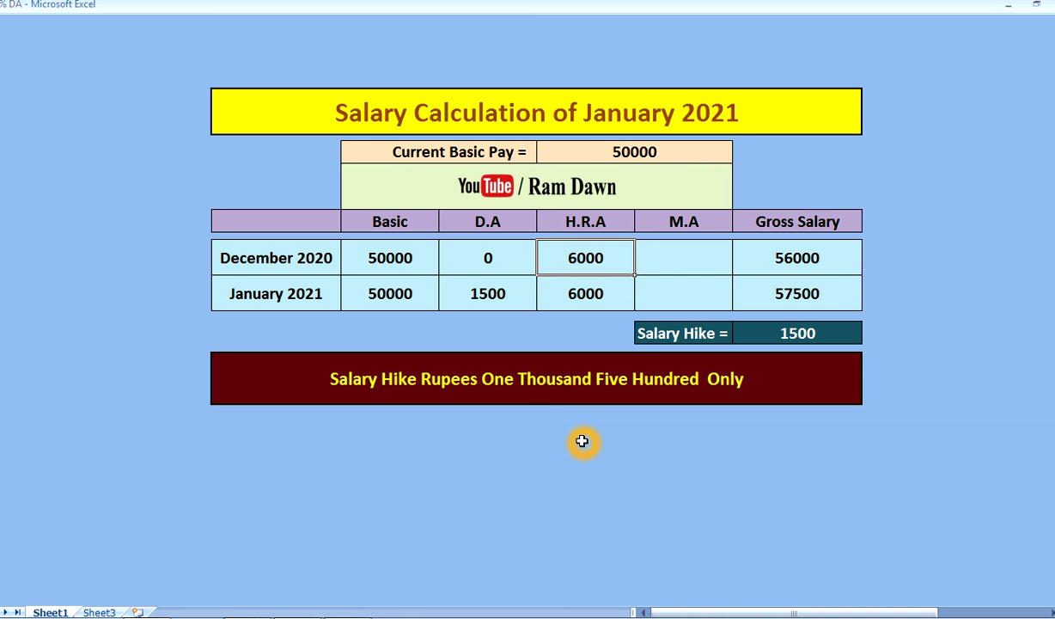
type("5000")
key("Return")
type("5000")
key("Return")
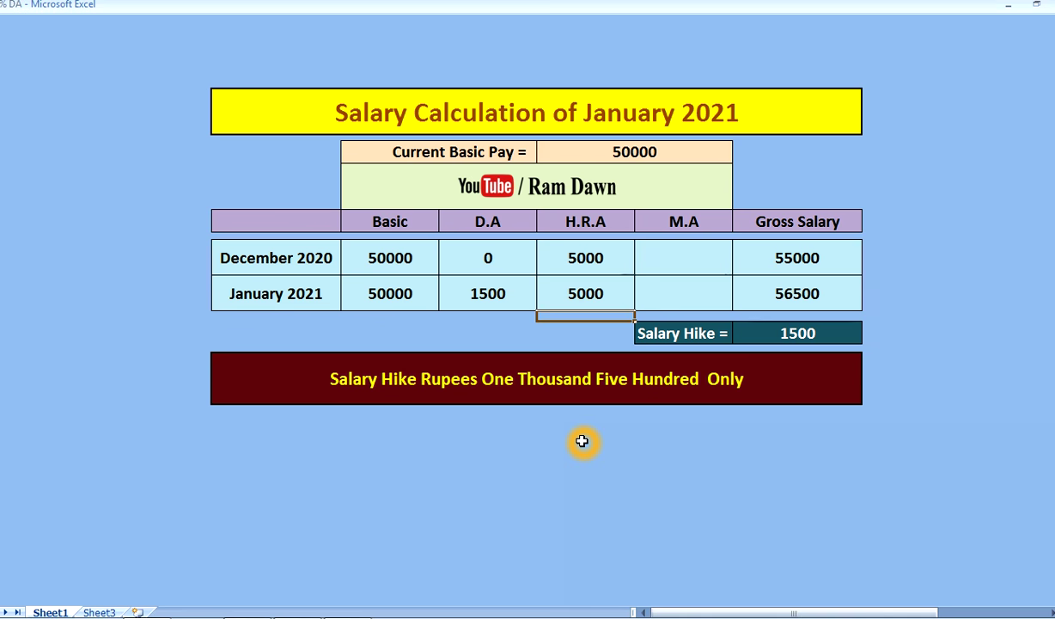
key("ctrl+z")
key("ctrl+z")
key("ctrl+z")
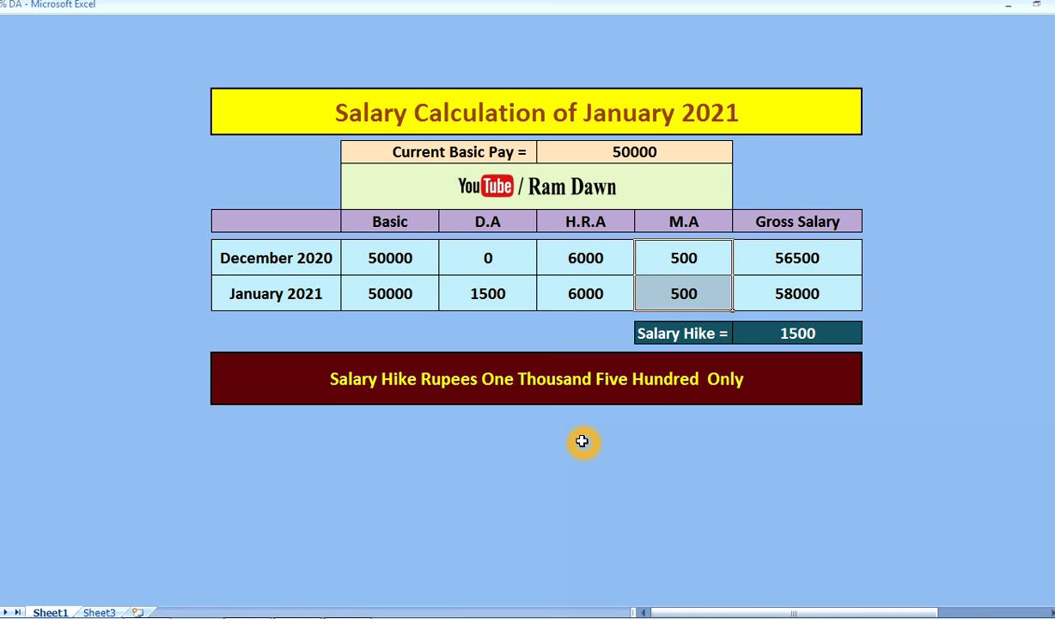
Step: Enter 75000 as the current basic pay, giving gross 84500 and 86750 and a 2250 hike in words
left_click(657, 150)
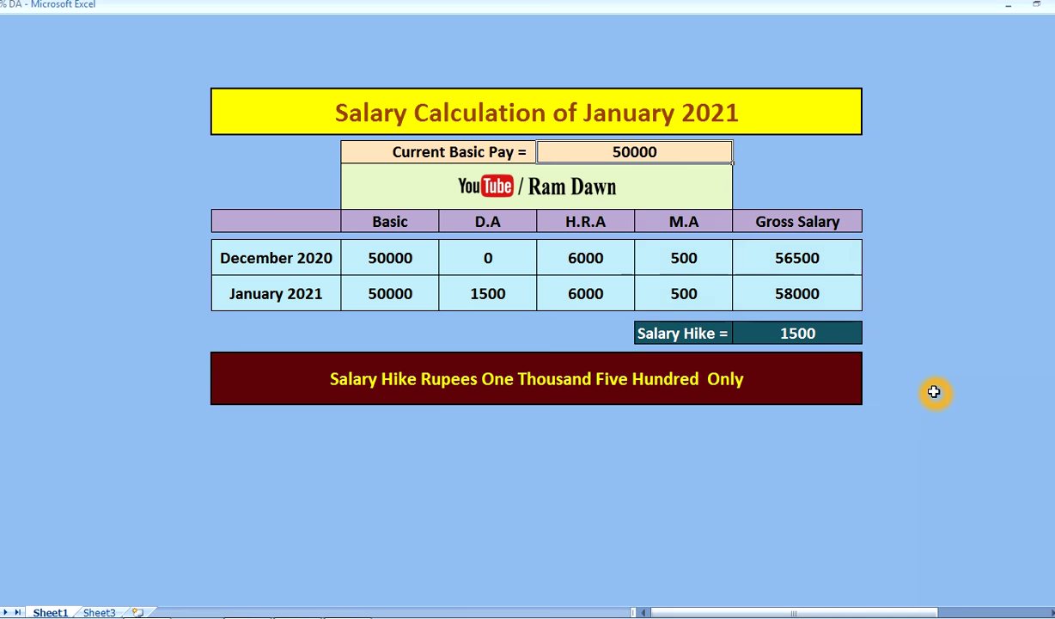
type("75000")
key("Return")
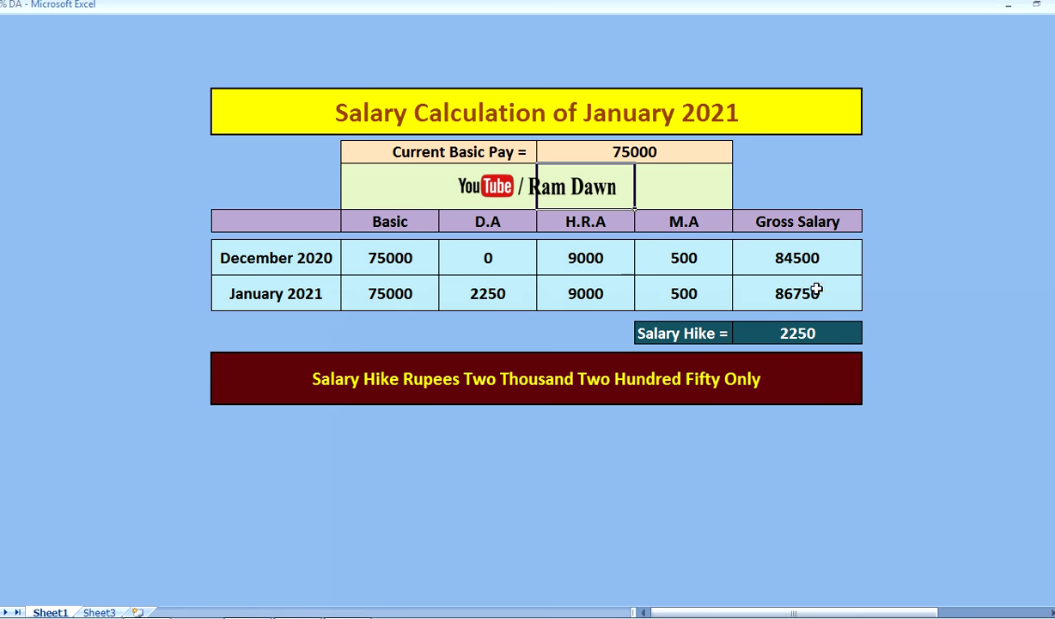
left_click(763, 510)
left_click(763, 510)
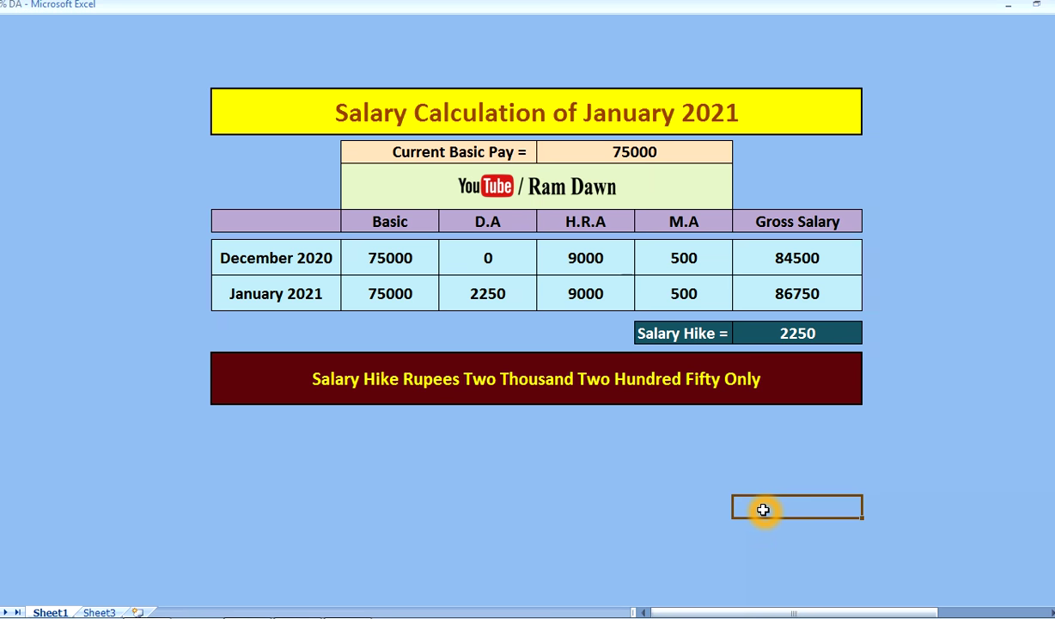